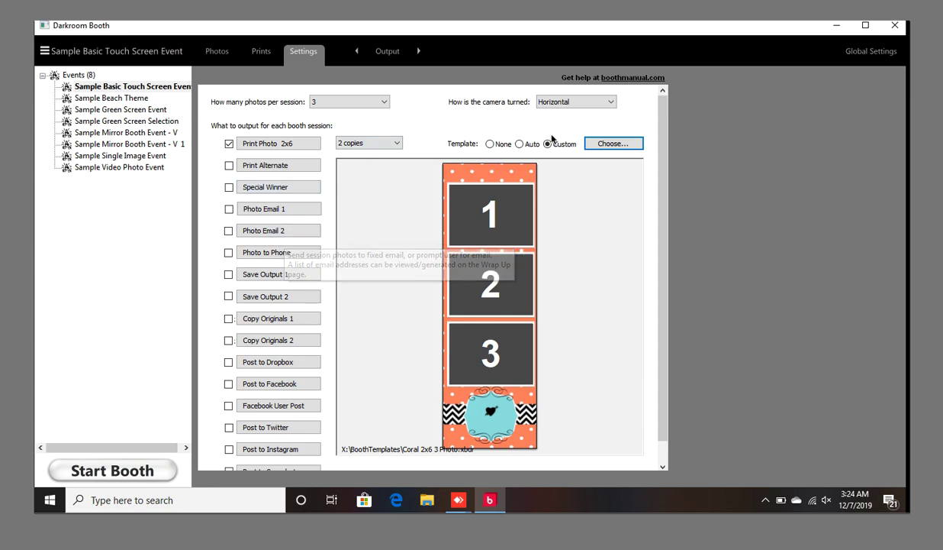
- Add a Twilio MMS account to the global email and social accounts, beside Dropbox
{"action": "left_click", "coordinate": [869, 54]}
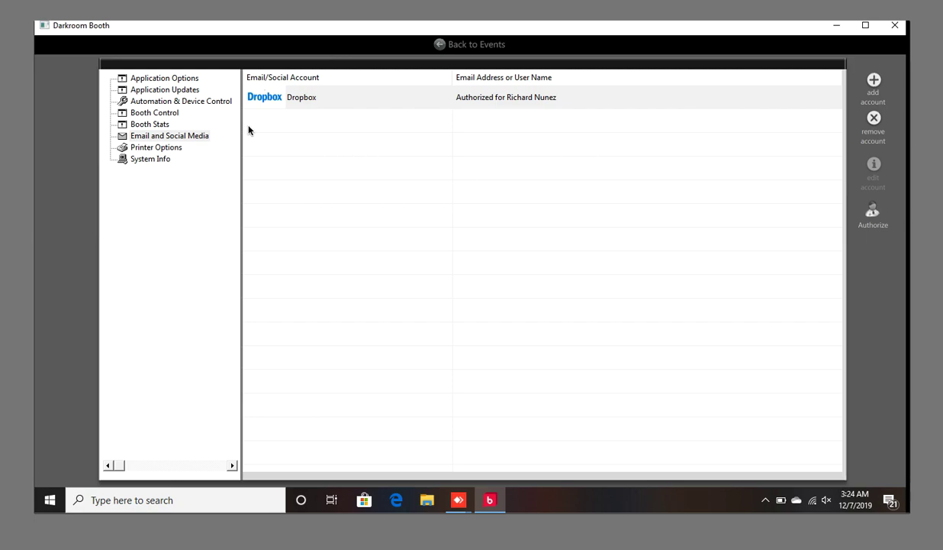
{"action": "left_click", "coordinate": [330, 99]}
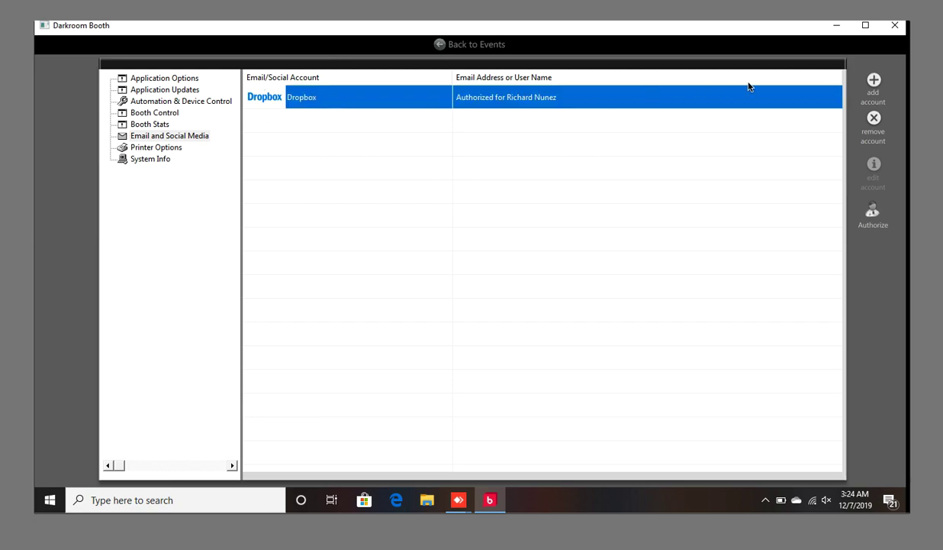
{"action": "left_click", "coordinate": [890, 85]}
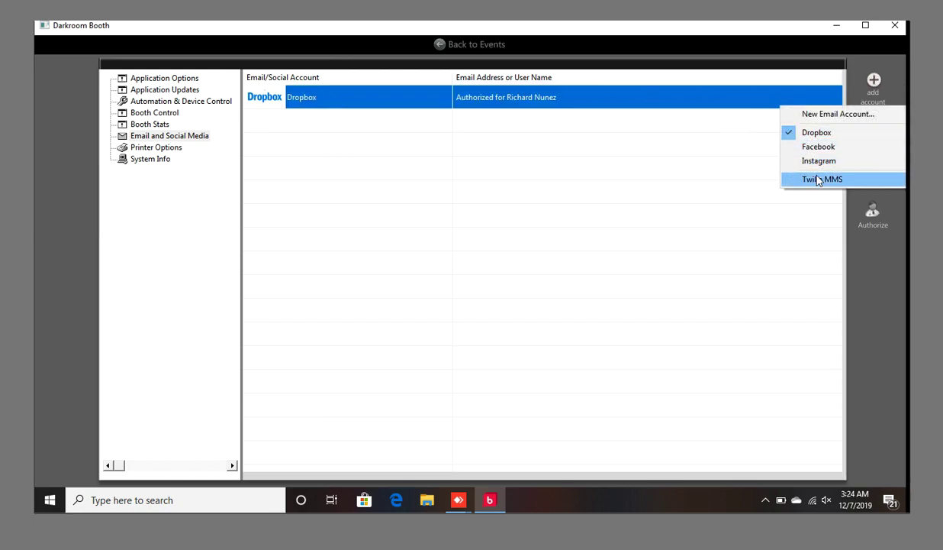
{"action": "left_click", "coordinate": [816, 179]}
- Start a new email account setup, then abandon it
{"action": "left_click", "coordinate": [874, 80]}
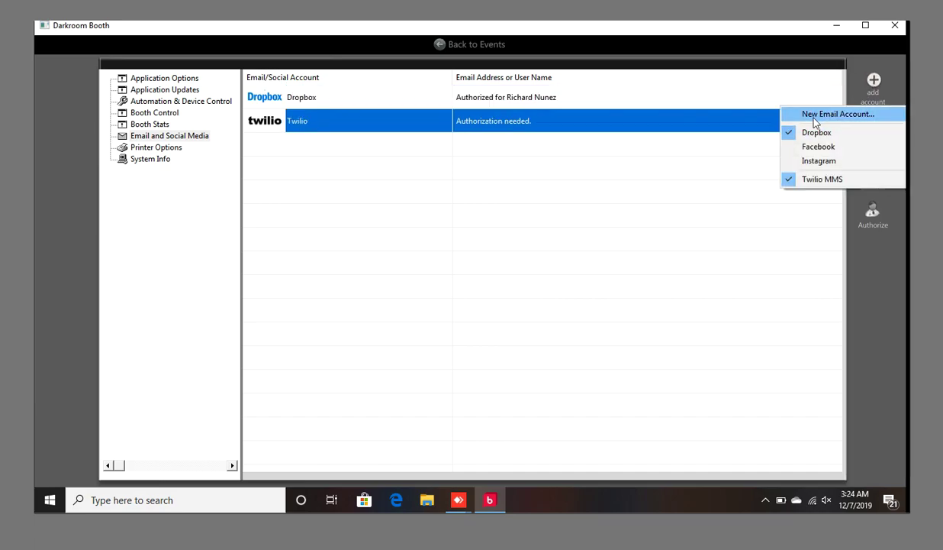
{"action": "left_click", "coordinate": [790, 115]}
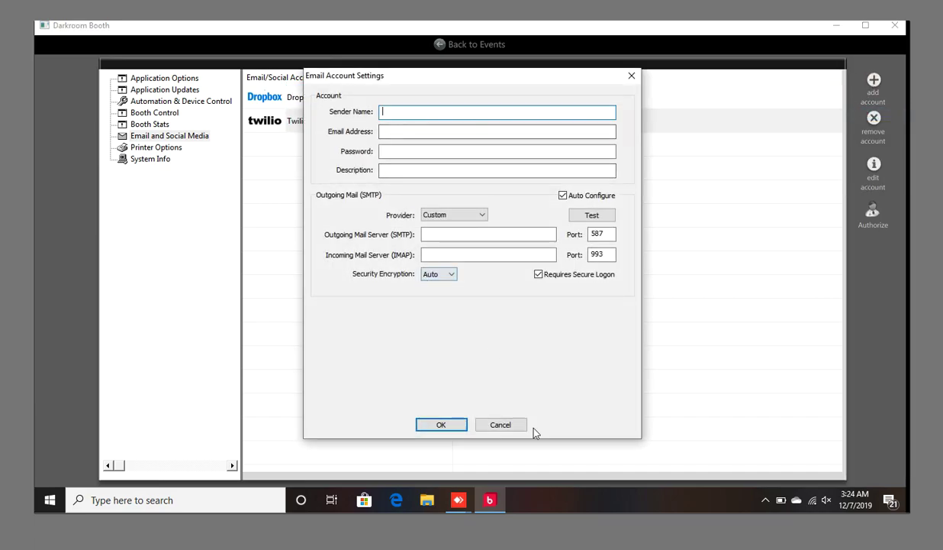
{"action": "left_click", "coordinate": [510, 421]}
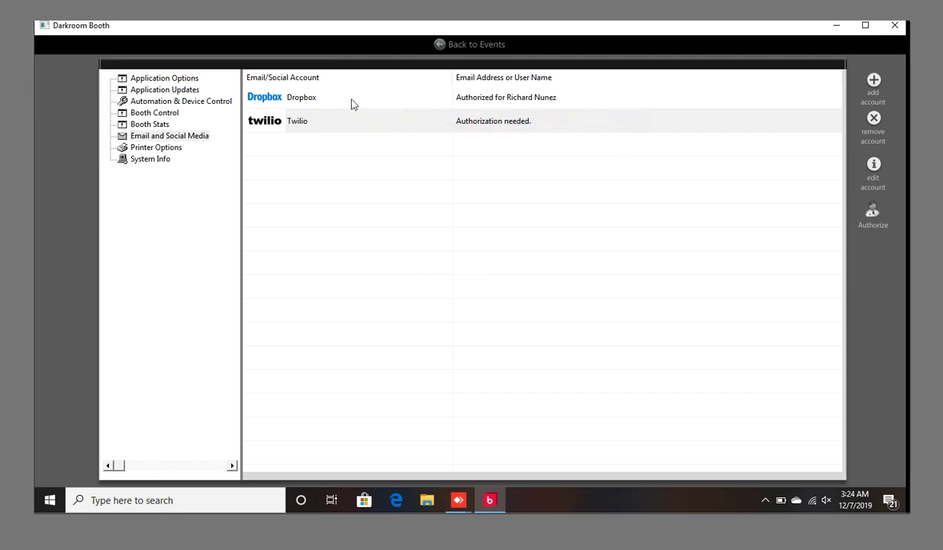
- Go back to the event settings and bring up the Photo Email 1 properties
{"action": "left_click", "coordinate": [461, 46]}
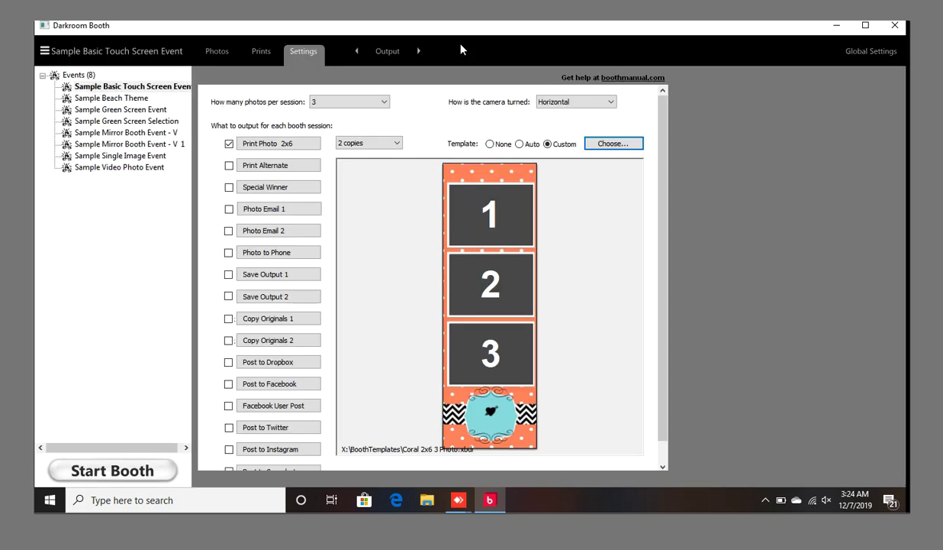
{"action": "left_click", "coordinate": [266, 215]}
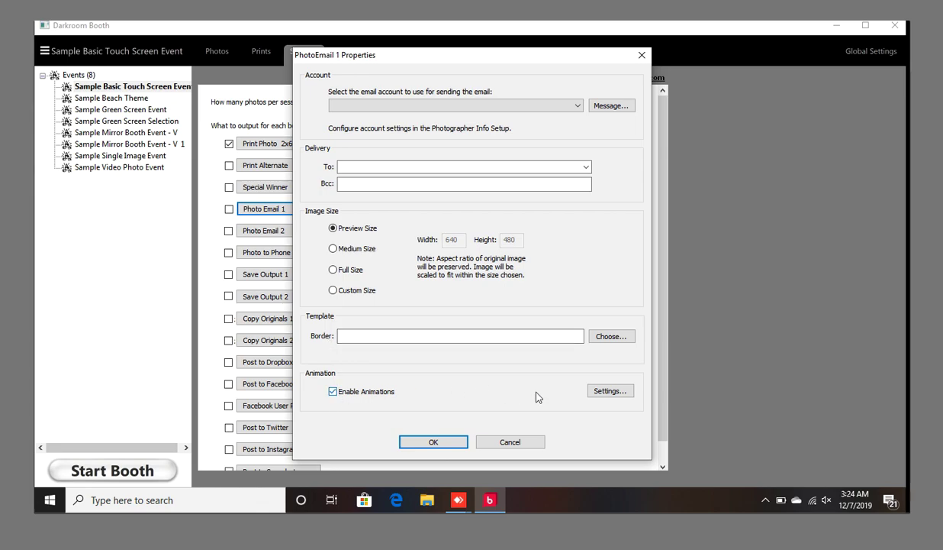
- Set Photo Email 1's animation Template 1 to Gram4x6 and accept the animation settings
{"action": "left_click", "coordinate": [606, 392]}
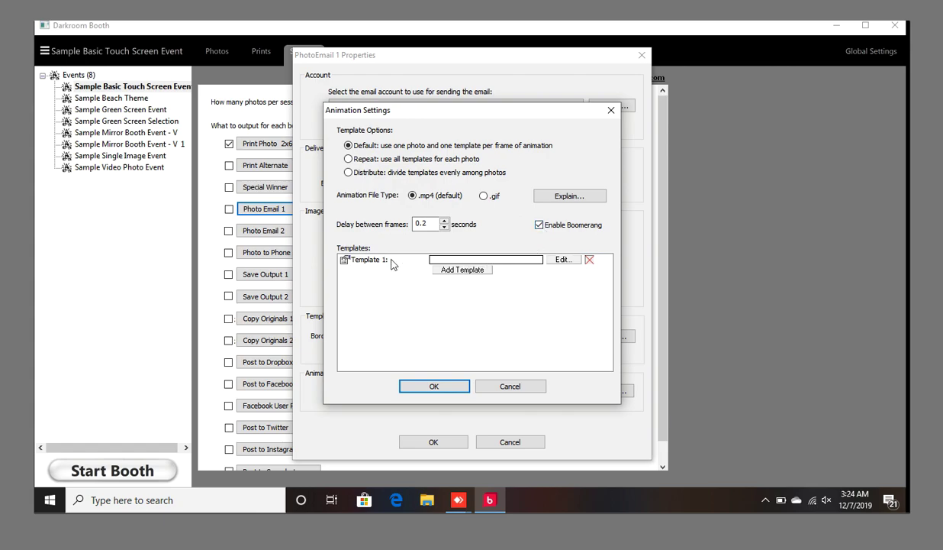
{"action": "left_click", "coordinate": [562, 261]}
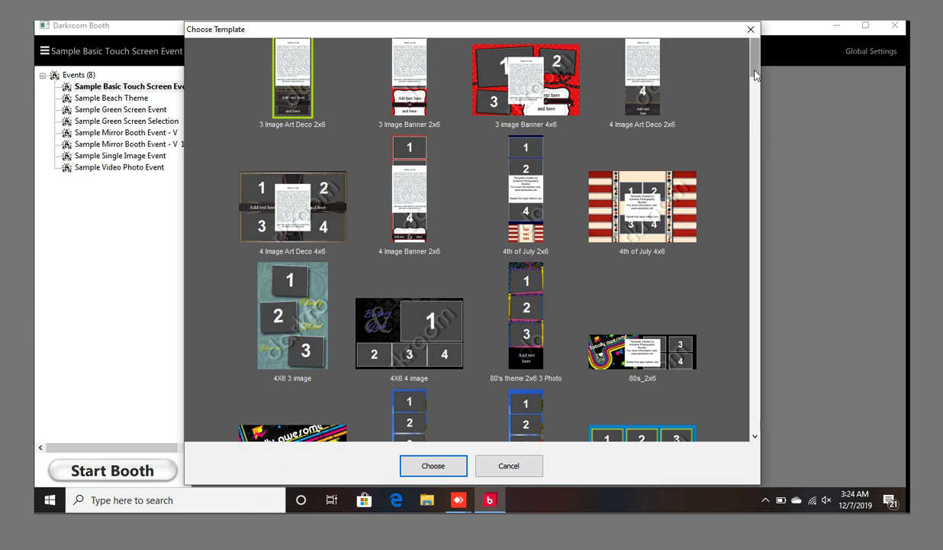
{"action": "left_click_drag", "start_coordinate": [754, 74], "coordinate": [749, 203]}
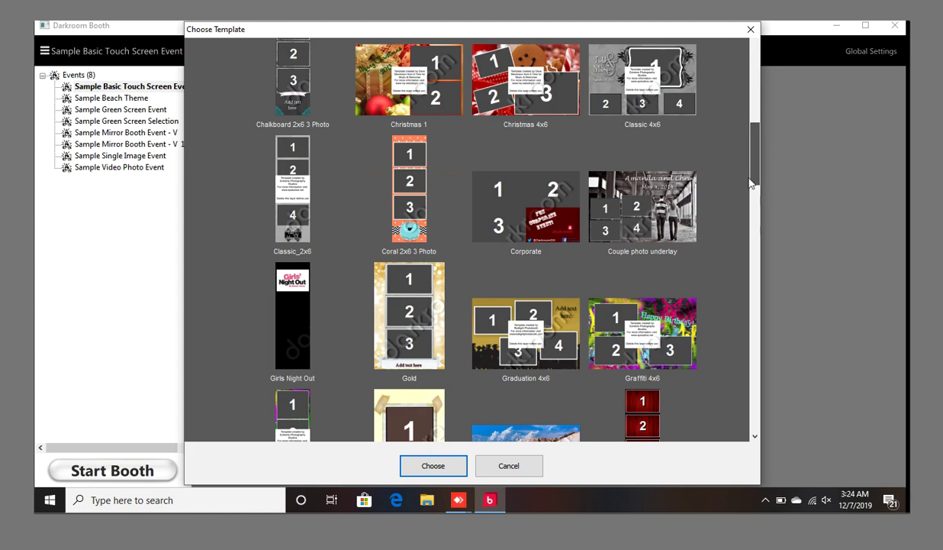
{"action": "left_click", "coordinate": [430, 305]}
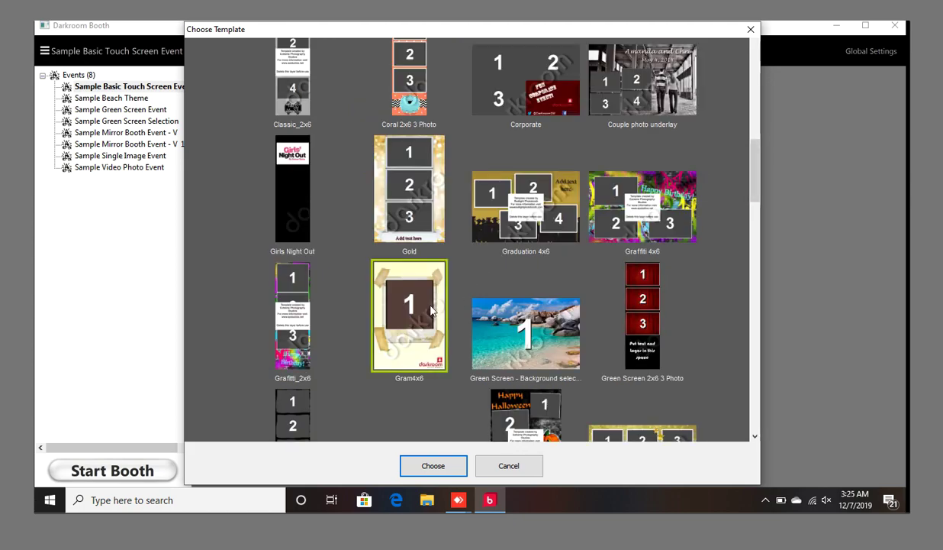
{"action": "left_click", "coordinate": [433, 466]}
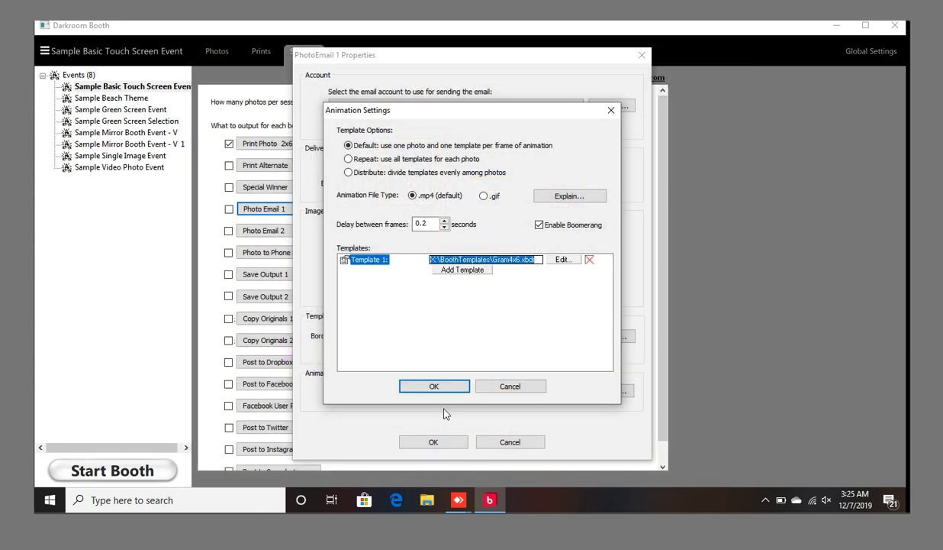
{"action": "left_click", "coordinate": [430, 387]}
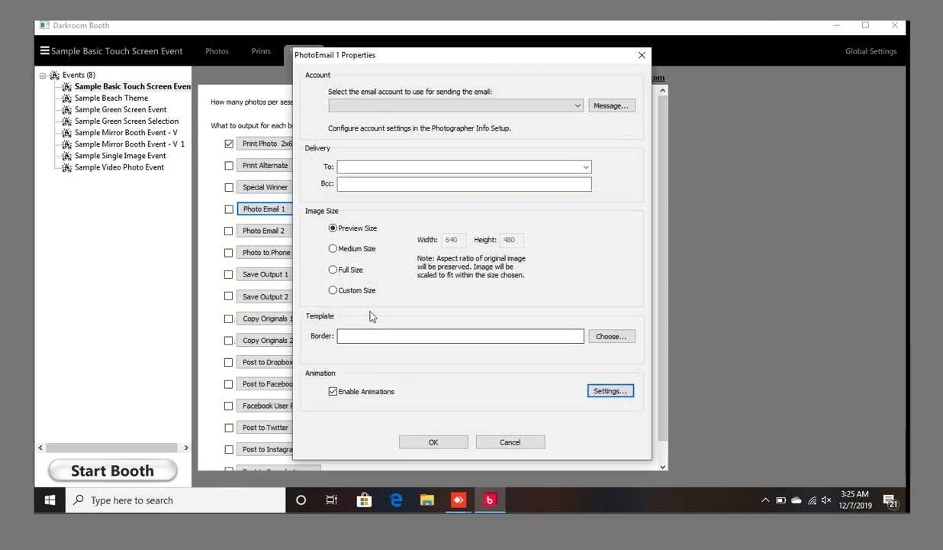
- Accept the properties so Photo Email 1 is checked, then reopen its properties
{"action": "left_click", "coordinate": [433, 448]}
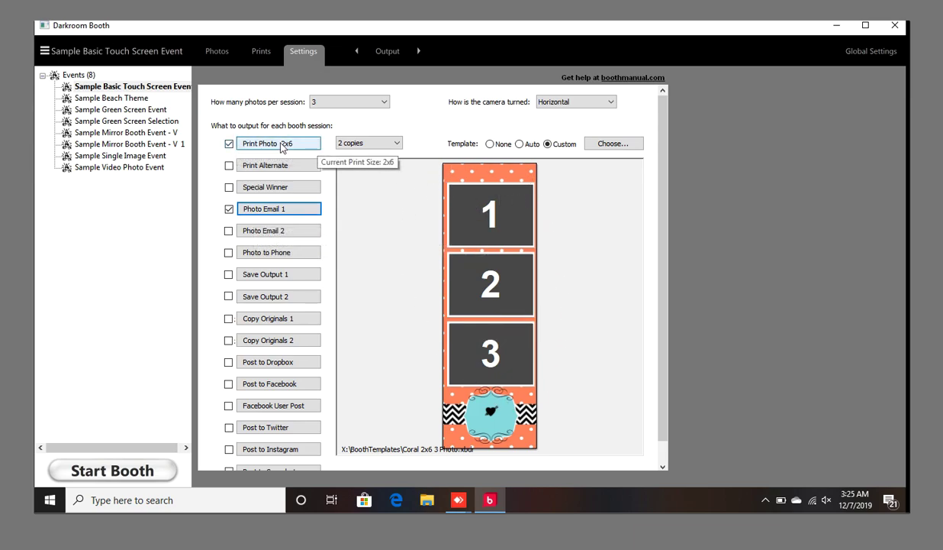
{"action": "left_click", "coordinate": [266, 212]}
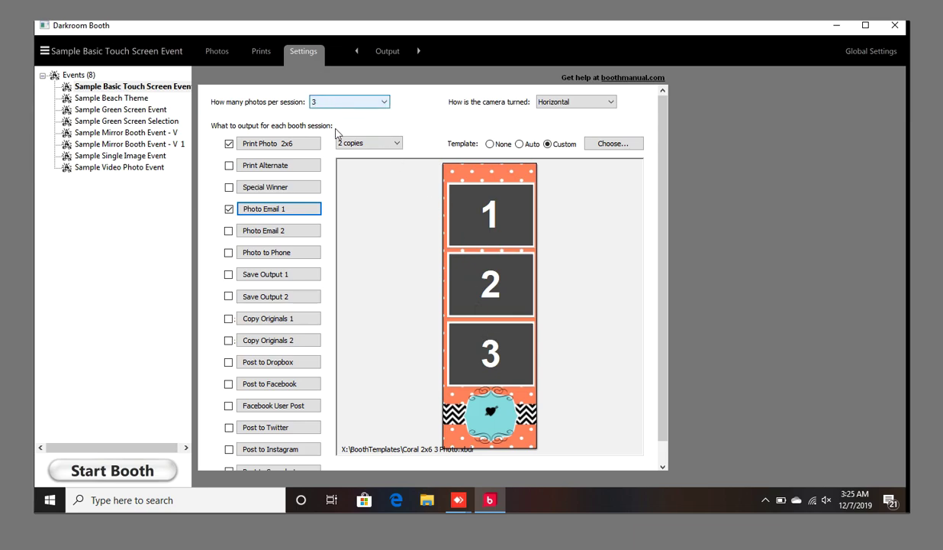
{"action": "left_click", "coordinate": [274, 213]}
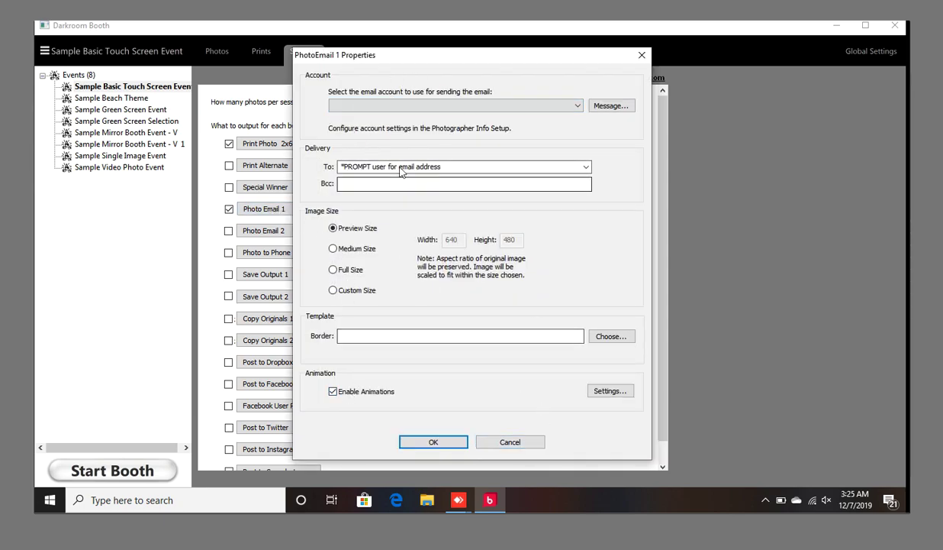
- Cancel and reopen Photo Email 1, then reconfirm Gram4x6 as animation Template 1
{"action": "left_click", "coordinate": [507, 439]}
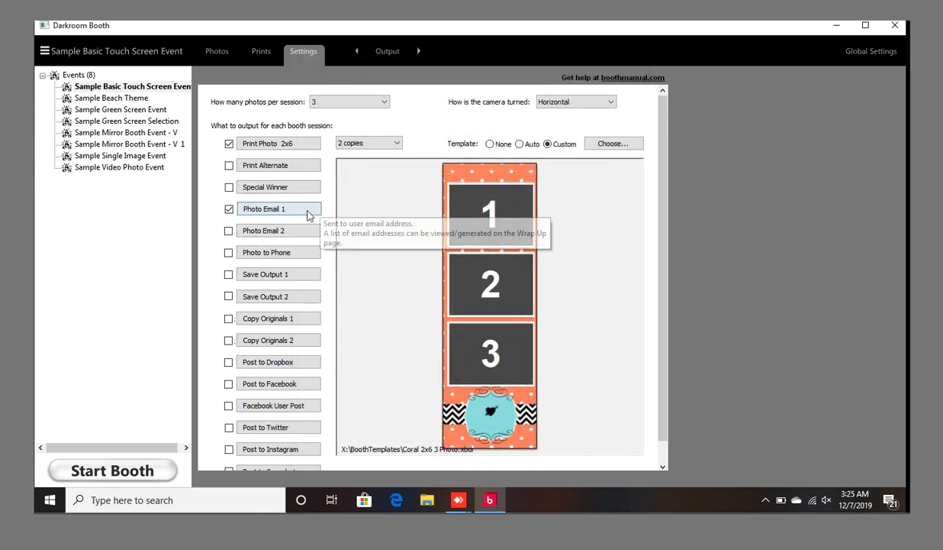
{"action": "left_click", "coordinate": [308, 214]}
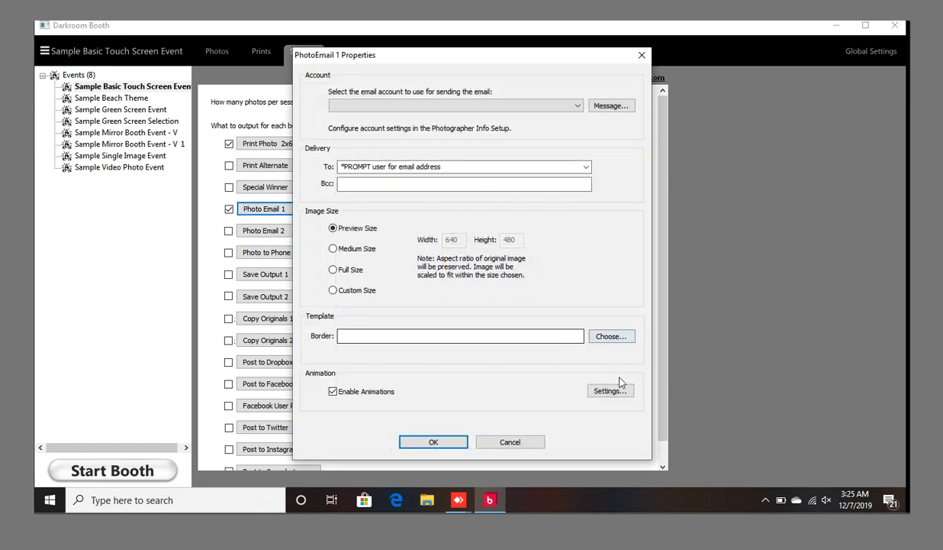
{"action": "left_click", "coordinate": [610, 392]}
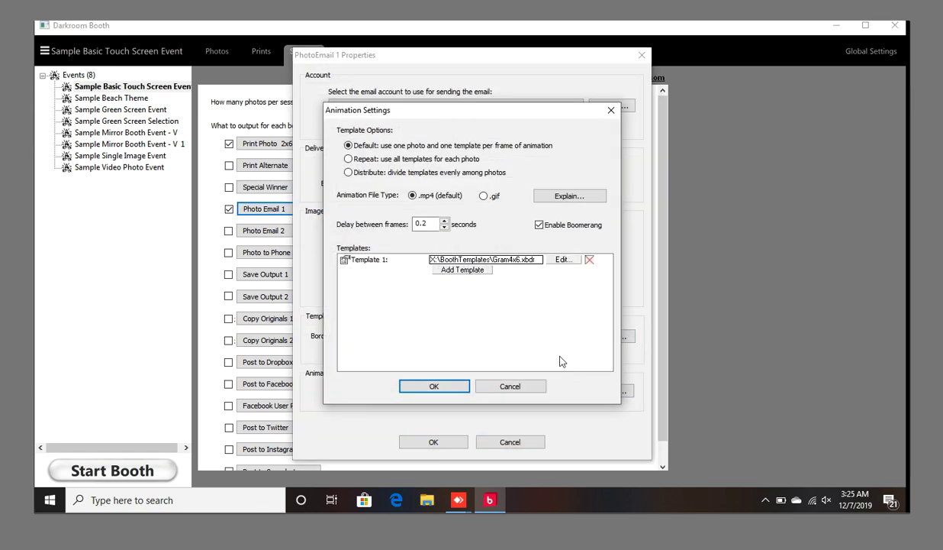
{"action": "left_click", "coordinate": [562, 260]}
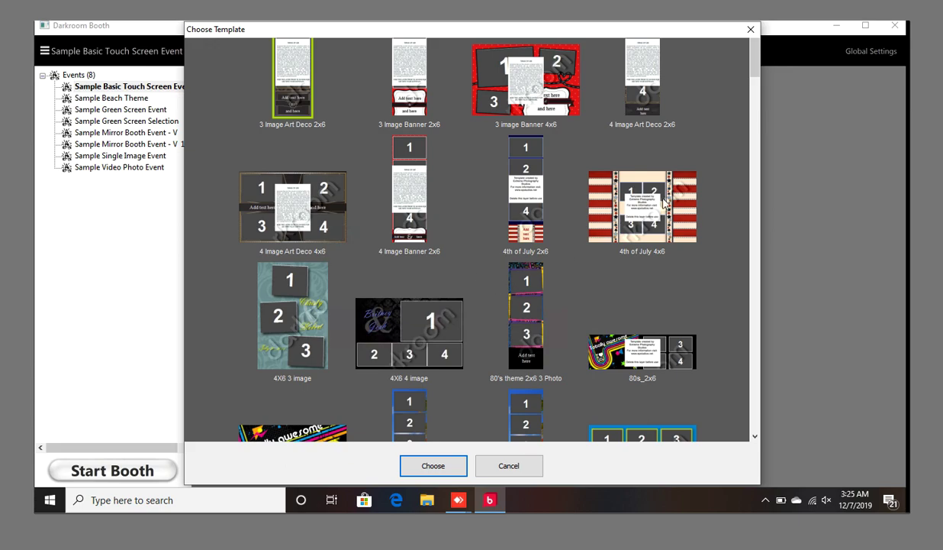
{"action": "left_click_drag", "start_coordinate": [756, 61], "coordinate": [447, 327]}
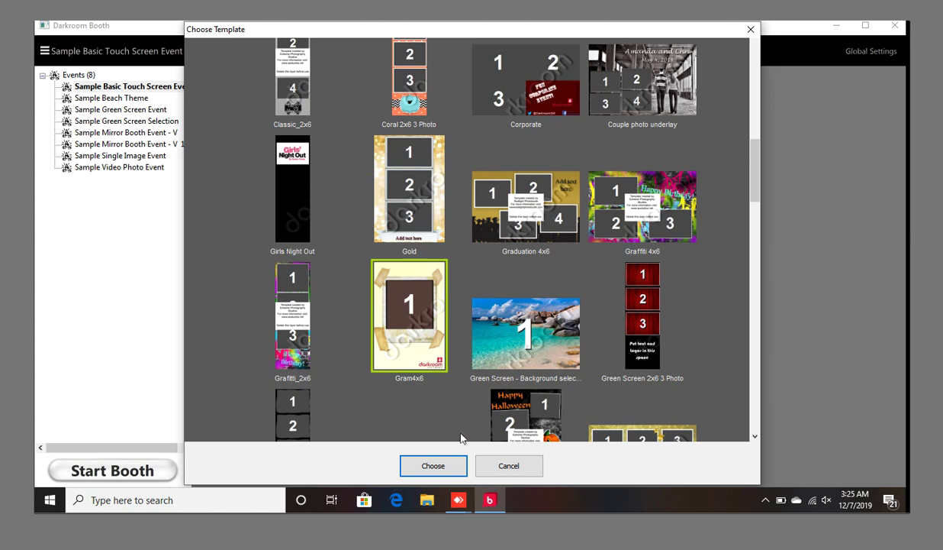
{"action": "left_click", "coordinate": [458, 462]}
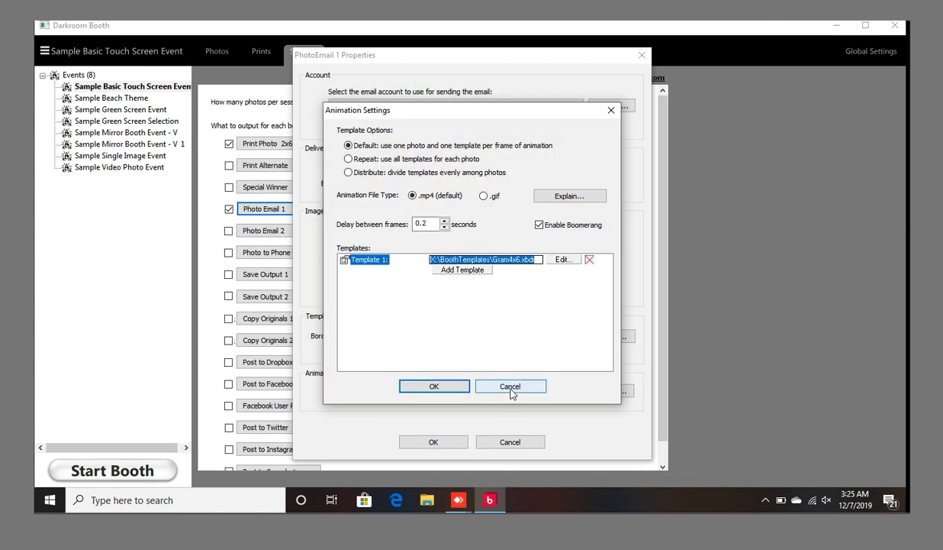
{"action": "left_click", "coordinate": [510, 387]}
- Pick the Blue Simple 4x6 template and delete its template notice graphic
{"action": "left_click", "coordinate": [510, 442]}
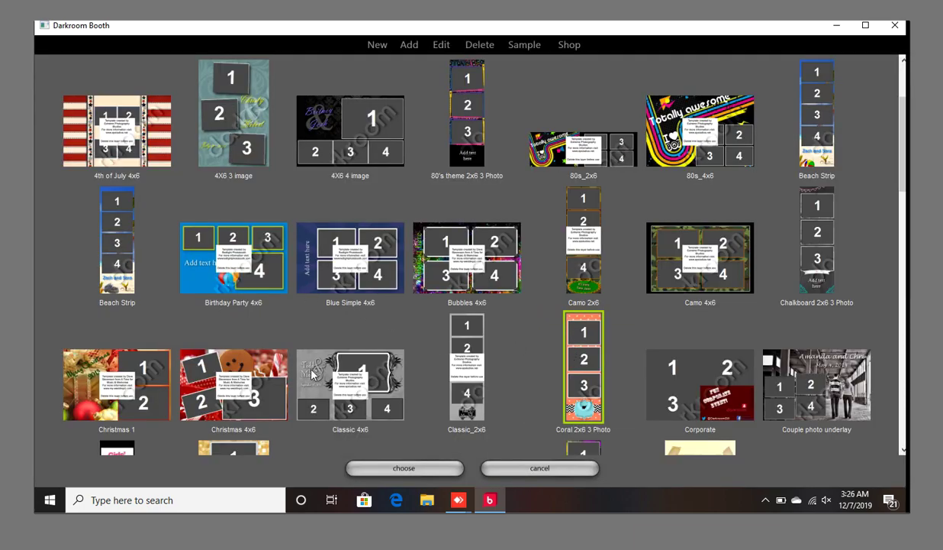
{"action": "left_click", "coordinate": [361, 242]}
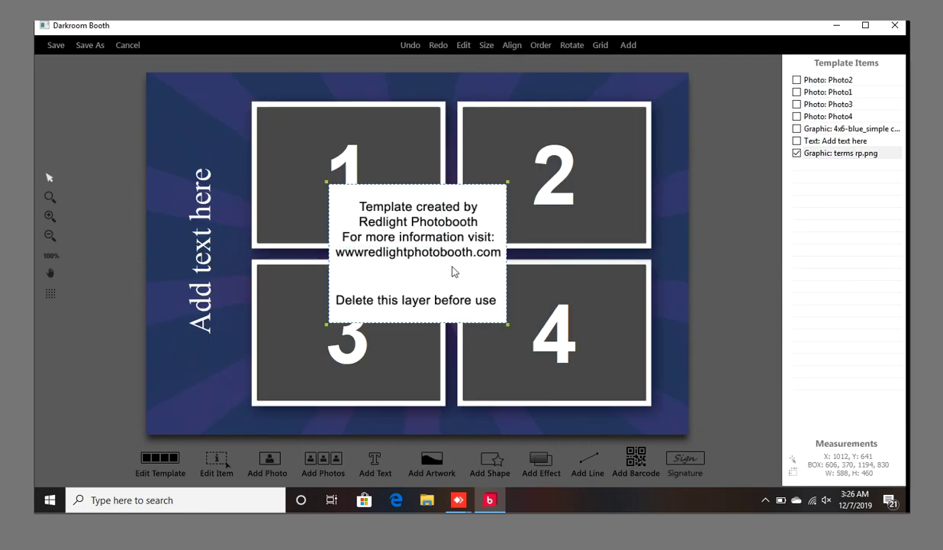
{"action": "right_click", "coordinate": [453, 271]}
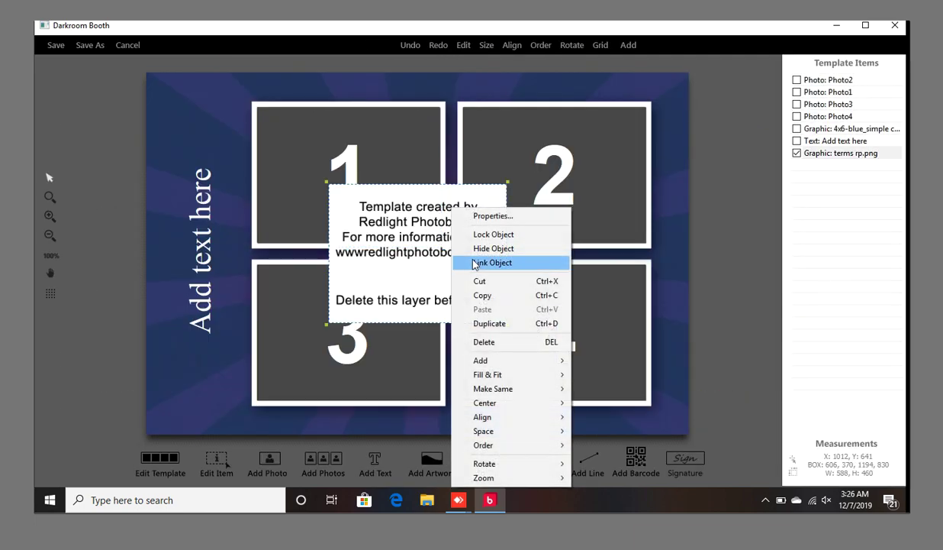
{"action": "left_click", "coordinate": [469, 331]}
{"action": "left_click", "coordinate": [487, 303]}
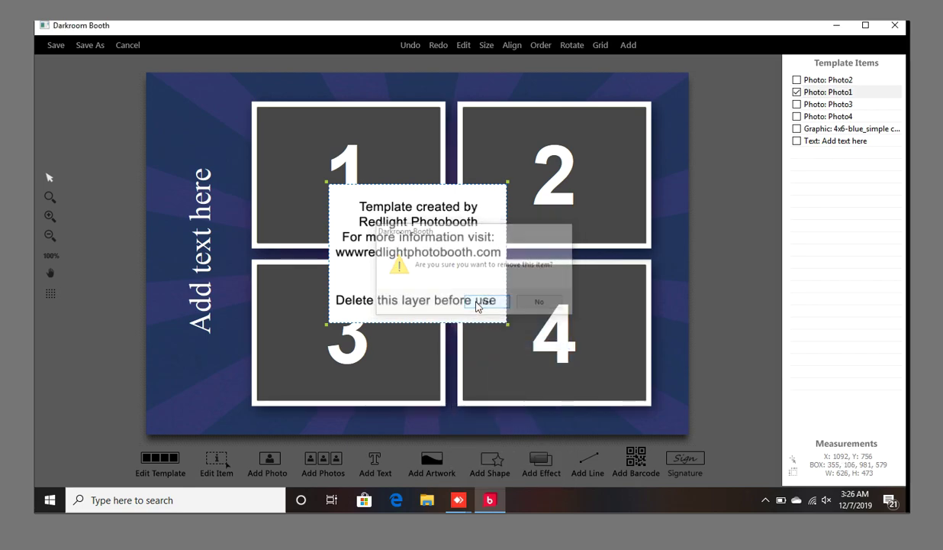
- Delete the blue background graphic from the template
{"action": "left_click", "coordinate": [458, 107]}
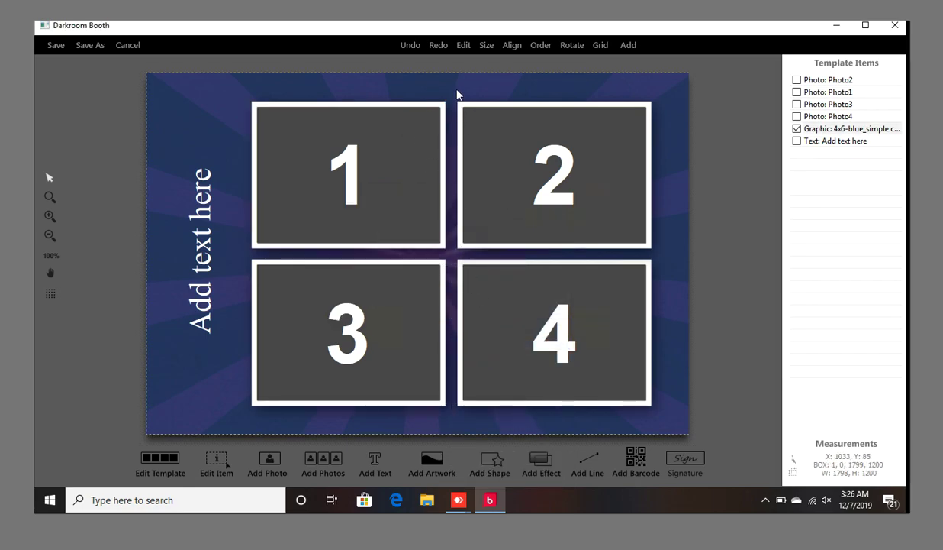
{"action": "right_click", "coordinate": [454, 81]}
{"action": "left_click", "coordinate": [496, 218]}
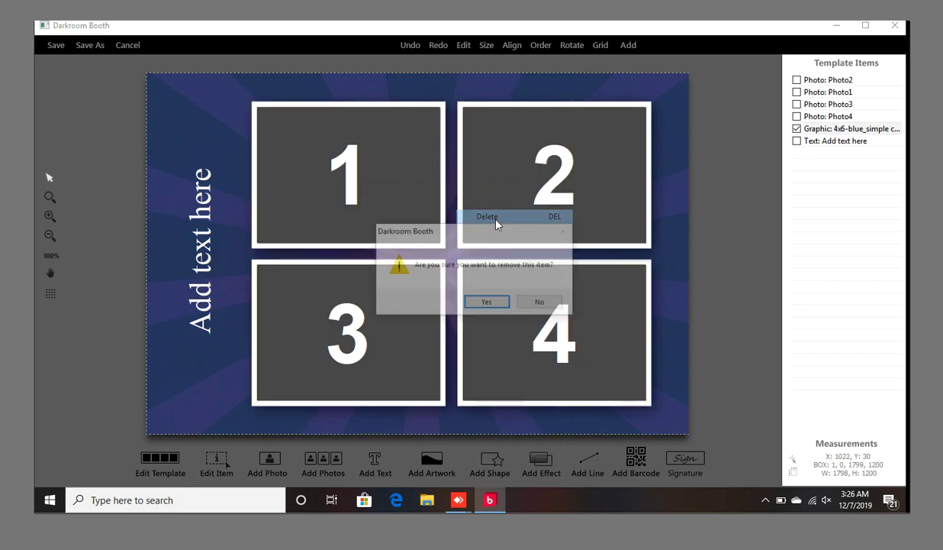
{"action": "left_click", "coordinate": [487, 301]}
- Stack photo slots 2 and 3 on top of photo slot 4
{"action": "left_click", "coordinate": [483, 216]}
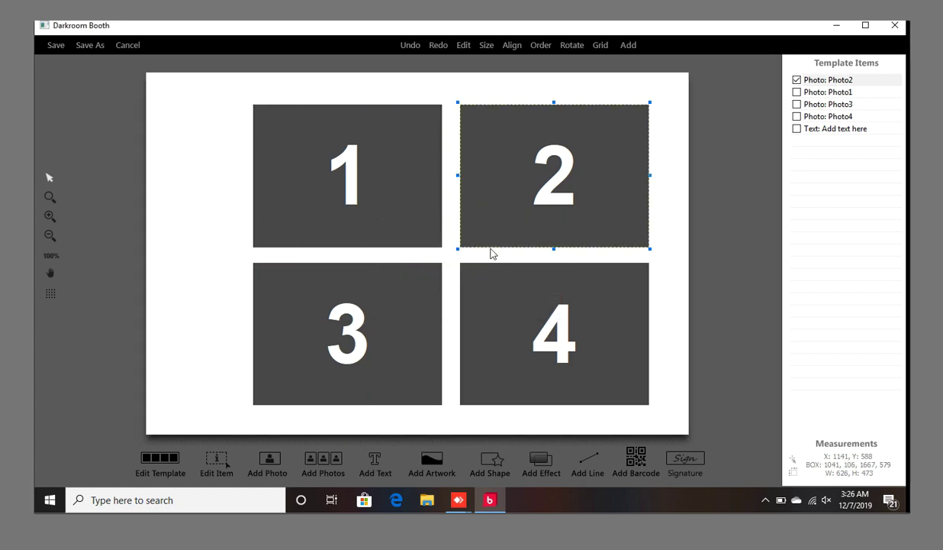
{"action": "left_click_drag", "start_coordinate": [512, 215], "coordinate": [515, 351]}
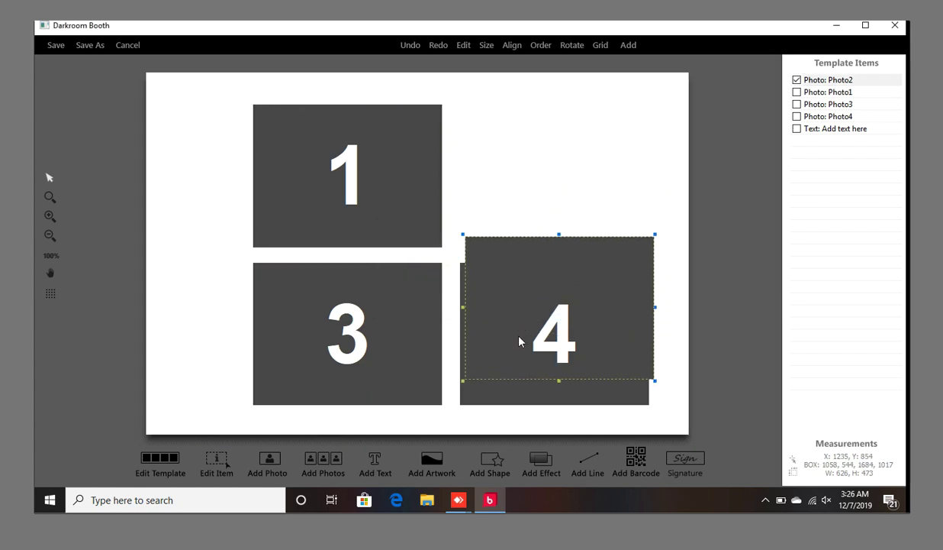
{"action": "left_click_drag", "start_coordinate": [390, 322], "coordinate": [545, 318]}
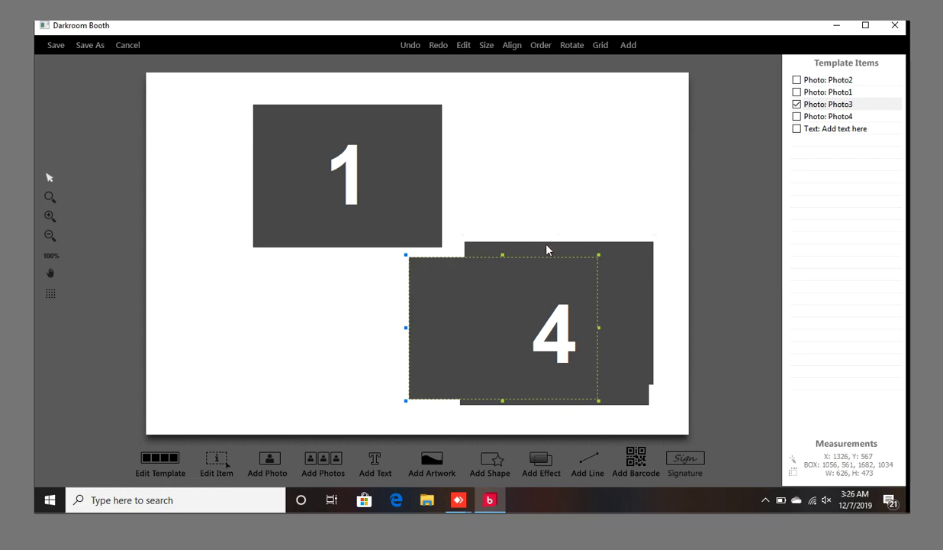
{"action": "left_click_drag", "start_coordinate": [541, 253], "coordinate": [536, 268]}
{"action": "left_click_drag", "start_coordinate": [424, 288], "coordinate": [473, 293]}
- Enlarge photo slot 1 to cover most of the page and shift it up-left
{"action": "left_click", "coordinate": [371, 200]}
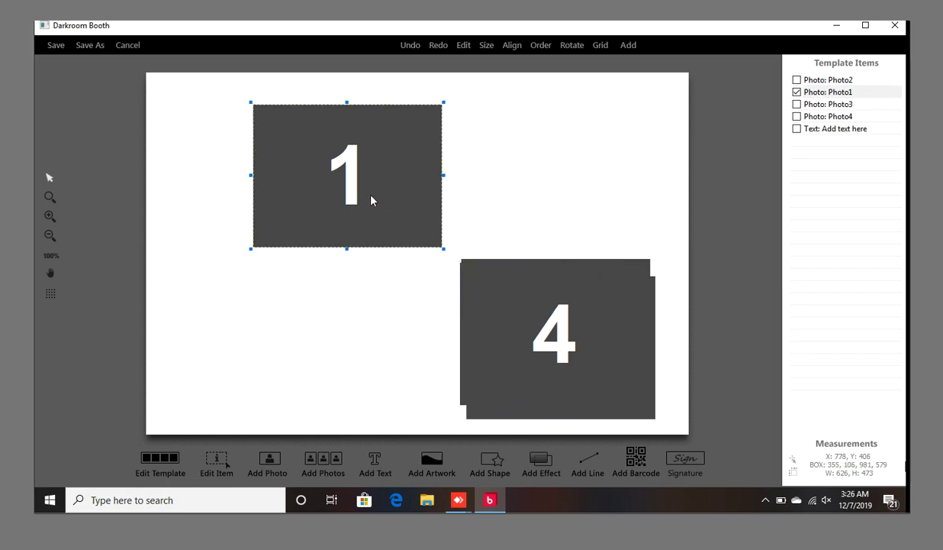
{"action": "left_click_drag", "start_coordinate": [443, 249], "coordinate": [682, 420]}
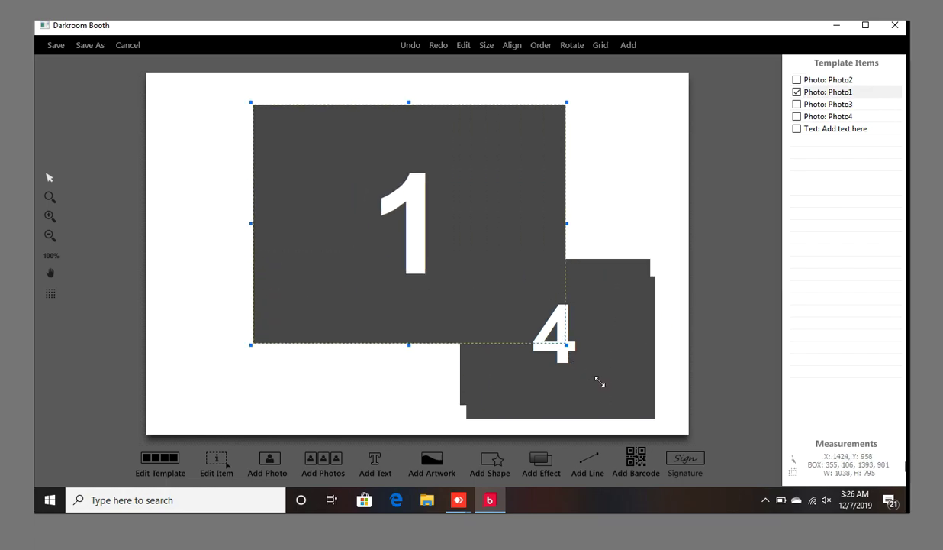
{"action": "left_click_drag", "start_coordinate": [450, 205], "coordinate": [403, 189]}
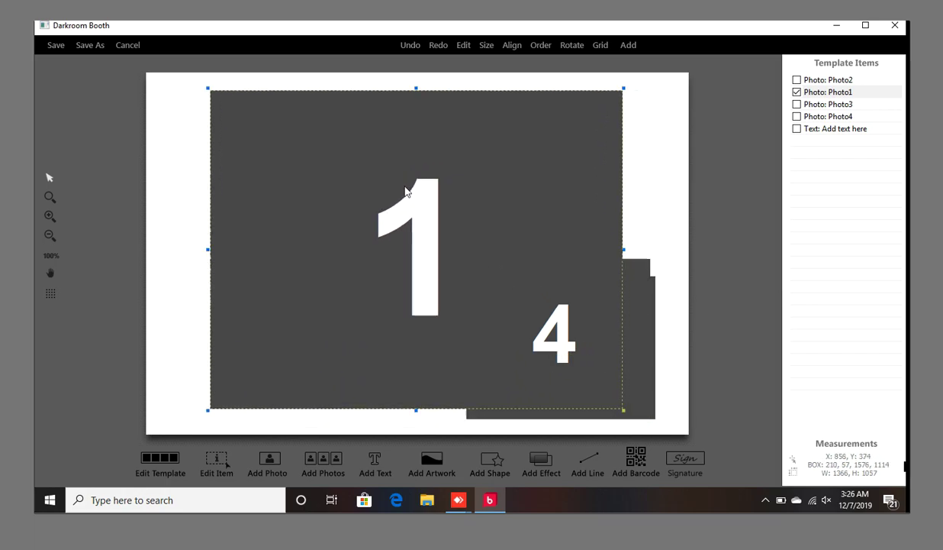
- Delete photo slots 4, 3 and 2, confirming each removal
{"action": "left_click", "coordinate": [622, 308]}
{"action": "right_click", "coordinate": [623, 308]}
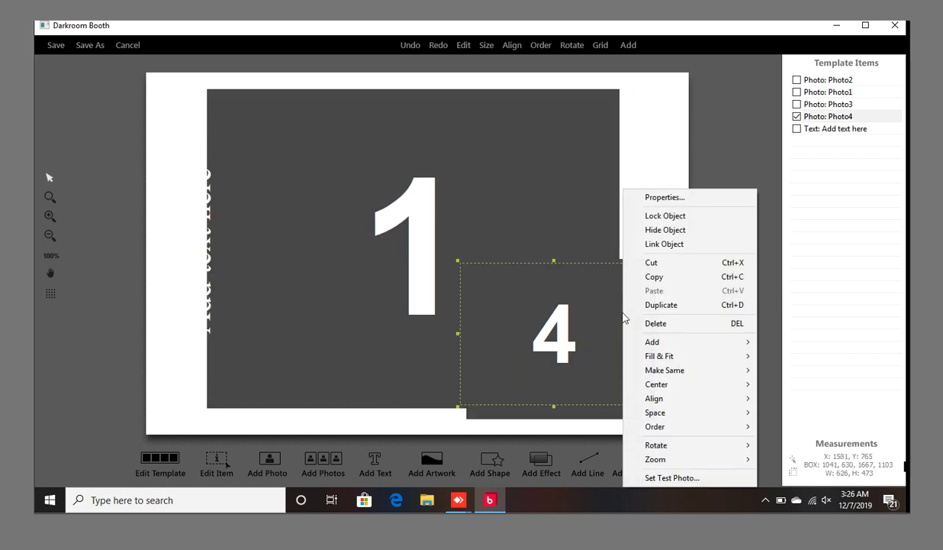
{"action": "left_click", "coordinate": [641, 322]}
{"action": "left_click", "coordinate": [494, 303]}
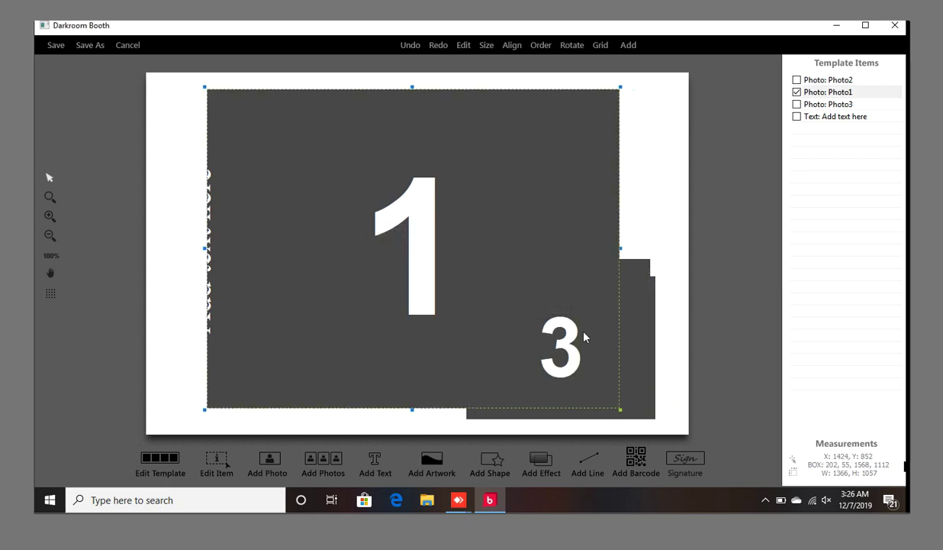
{"action": "left_click", "coordinate": [623, 328]}
{"action": "right_click", "coordinate": [625, 324]}
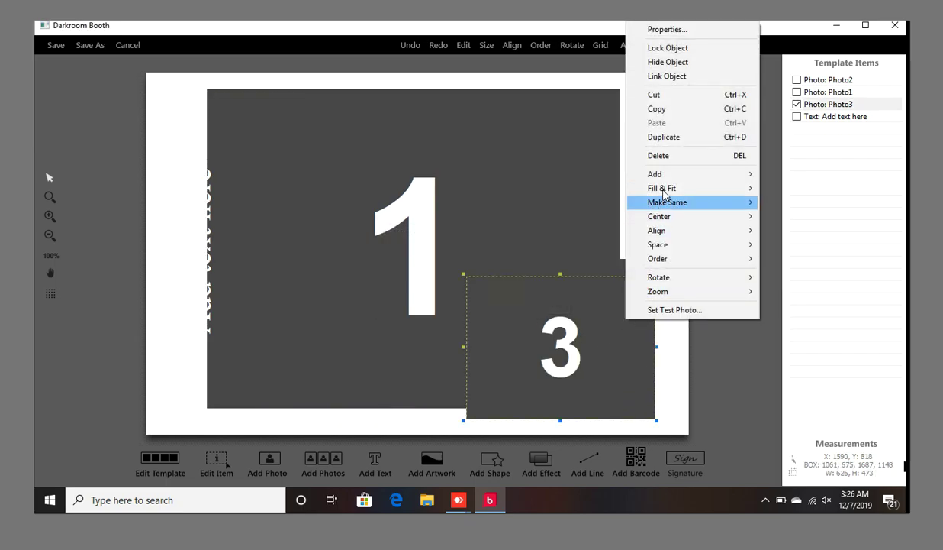
{"action": "left_click", "coordinate": [671, 156]}
{"action": "left_click", "coordinate": [489, 301]}
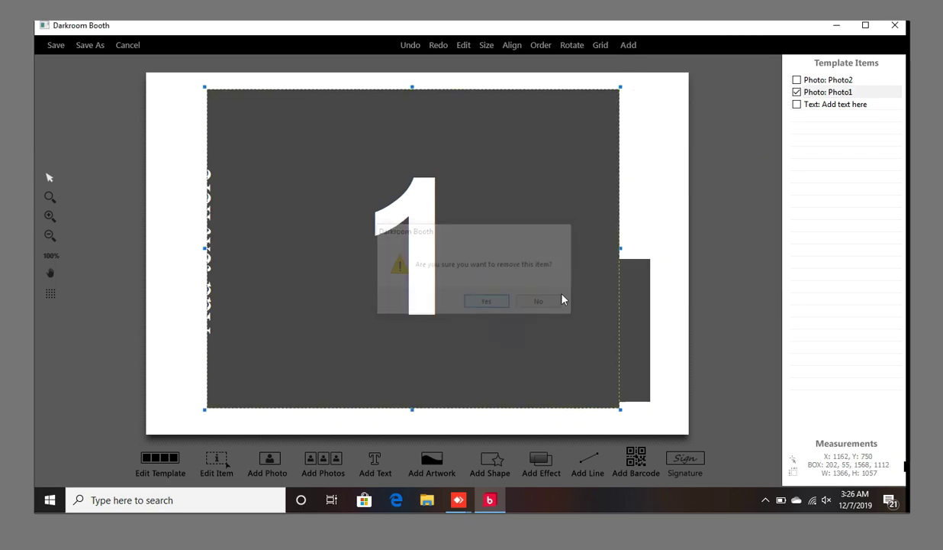
{"action": "right_click", "coordinate": [638, 285]}
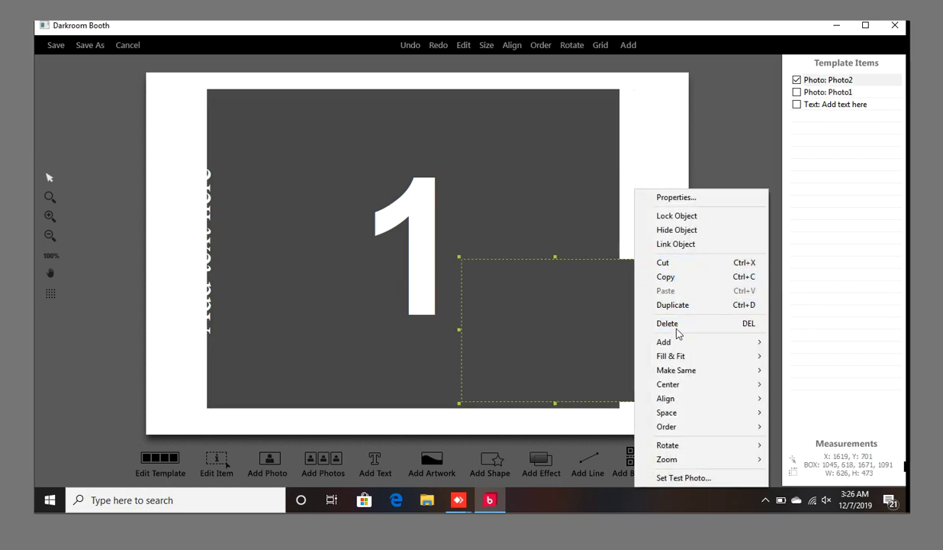
{"action": "left_click", "coordinate": [645, 325]}
{"action": "left_click", "coordinate": [486, 300]}
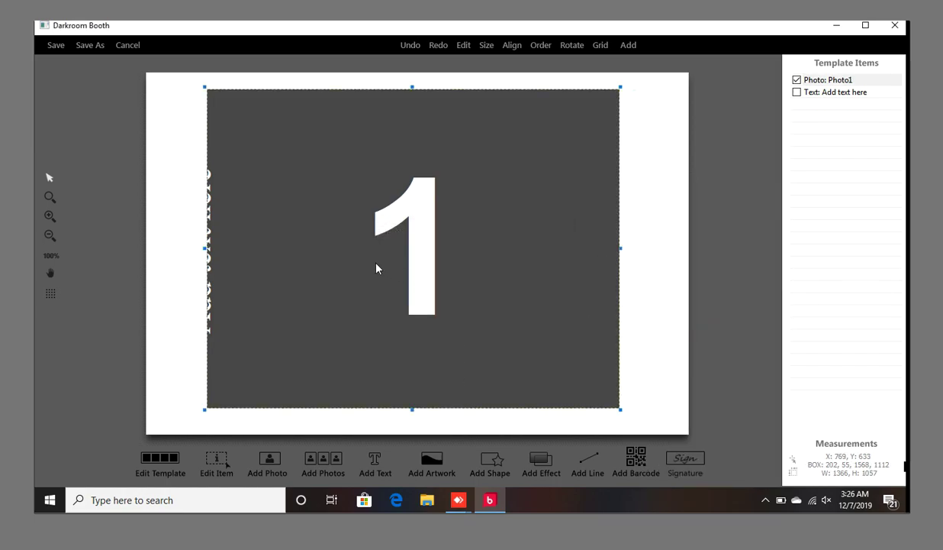
- Move the 'Add text here' caption lower and nudge photo slot 1 right
{"action": "left_click_drag", "start_coordinate": [361, 265], "coordinate": [360, 265]}
{"action": "mouse_move", "coordinate": [205, 302]}
{"action": "left_mouse_down"}
{"action": "mouse_move", "coordinate": [333, 330]}
{"action": "mouse_move", "coordinate": [247, 330]}
{"action": "mouse_move", "coordinate": [263, 327]}
{"action": "left_mouse_up"}
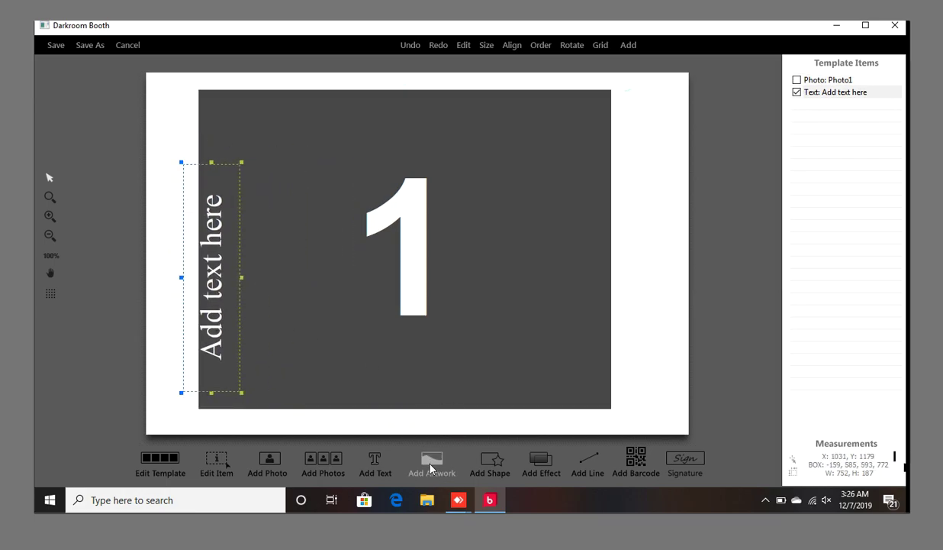
{"action": "left_click_drag", "start_coordinate": [586, 153], "coordinate": [597, 152]}
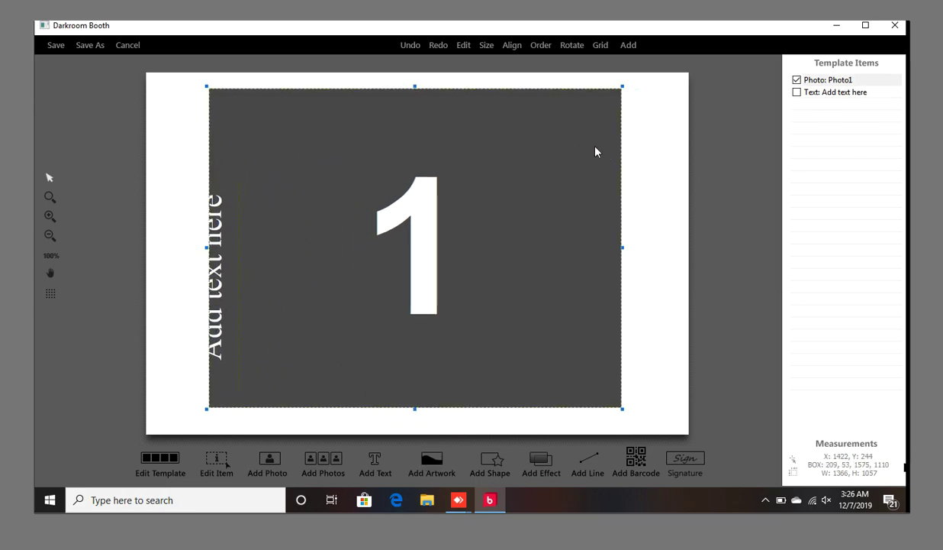
- Discard the template edits and close the template chooser without picking a template
{"action": "left_click", "coordinate": [117, 43]}
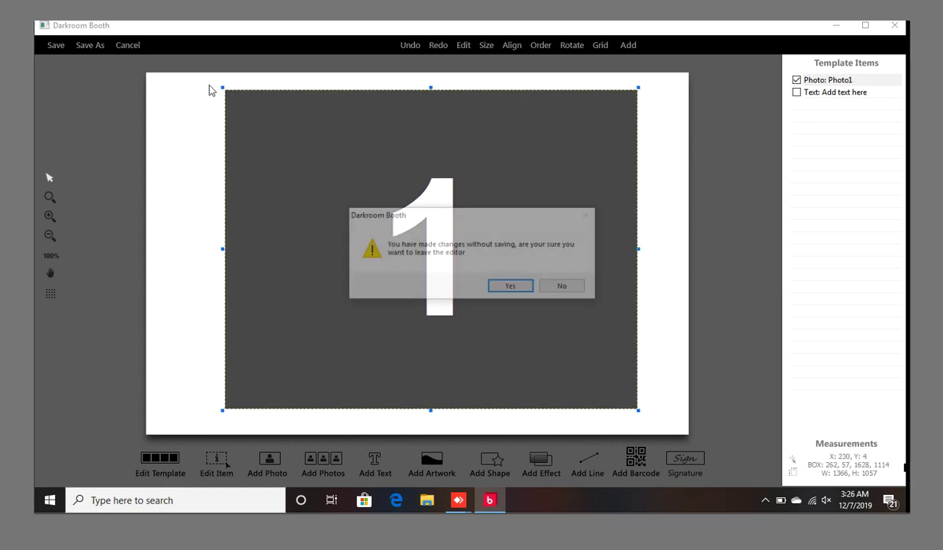
{"action": "left_click", "coordinate": [510, 287]}
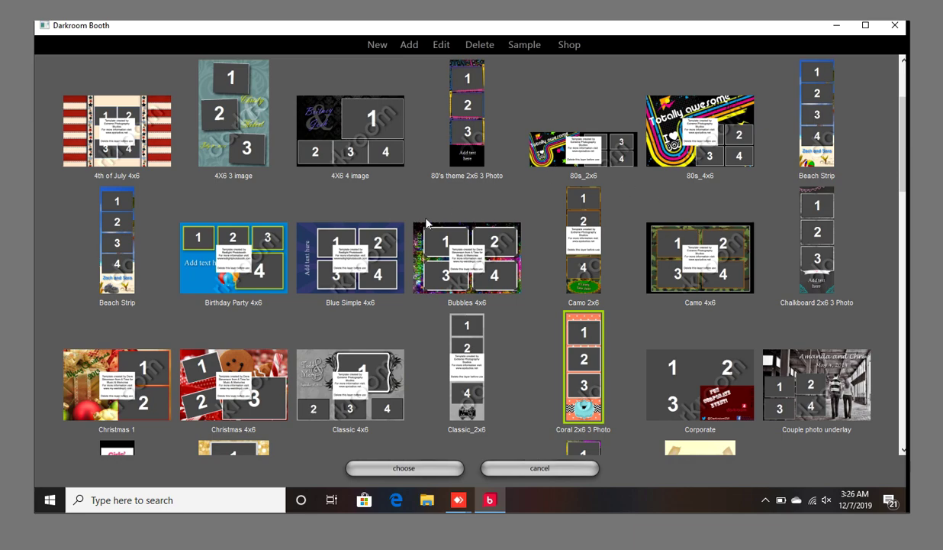
{"action": "left_click", "coordinate": [523, 472]}
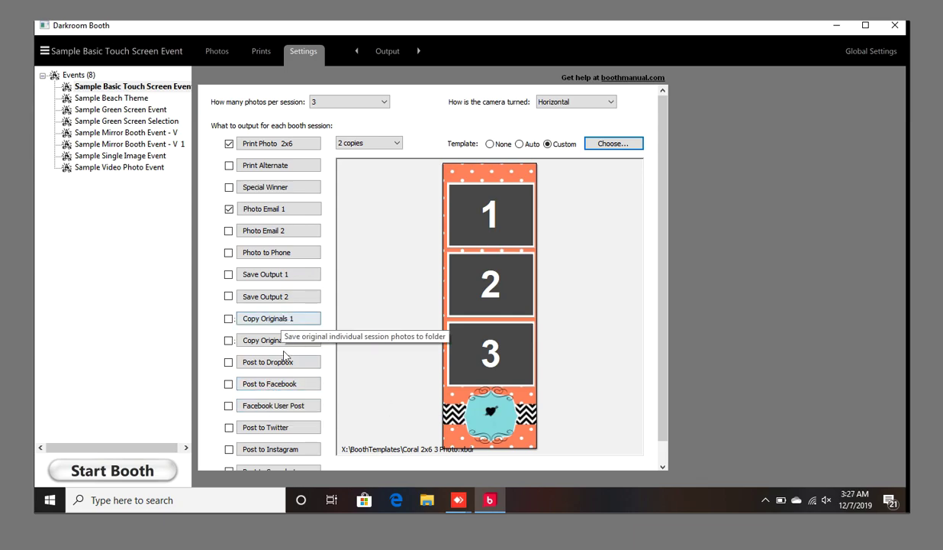
- Review the Facebook and Photo to Phone animation options unchanged, then uncheck Photo Email 1
{"action": "left_click", "coordinate": [267, 384]}
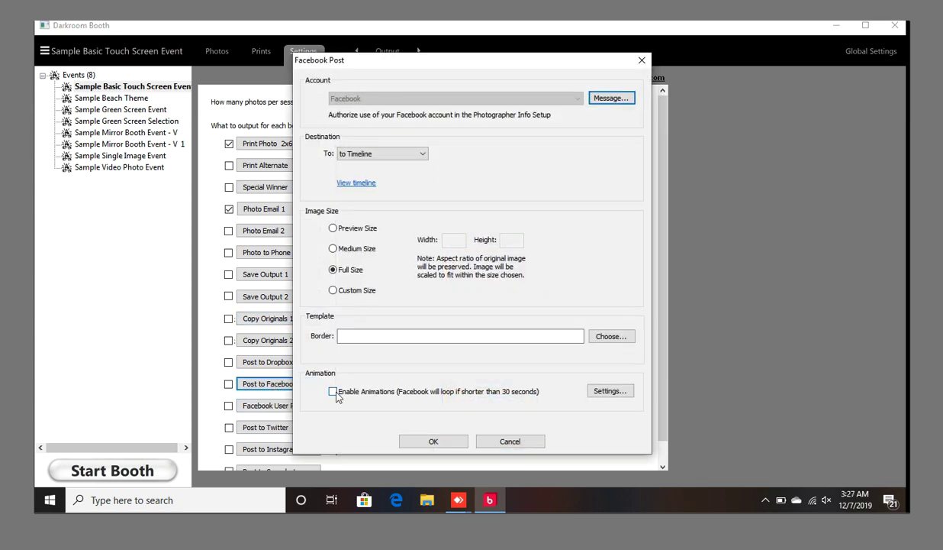
{"action": "left_click", "coordinate": [510, 441]}
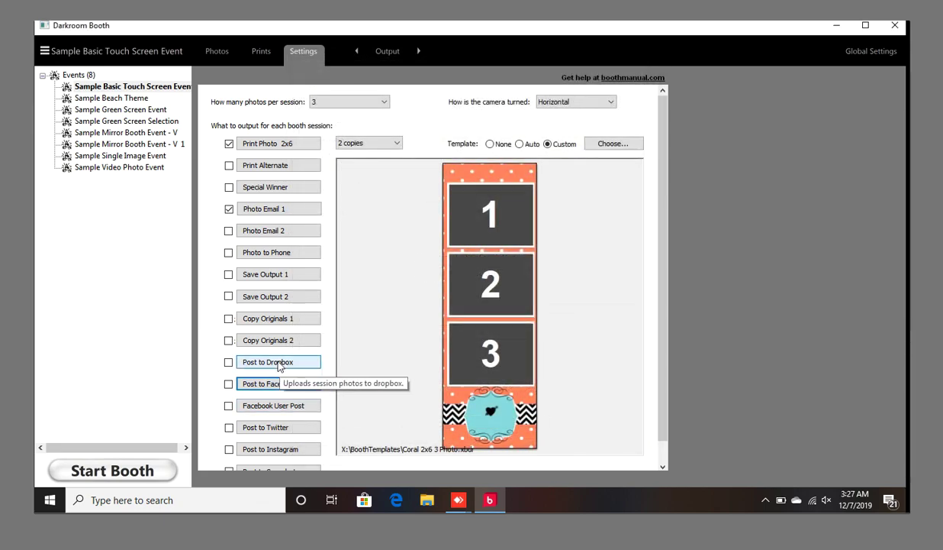
{"action": "left_click", "coordinate": [276, 253]}
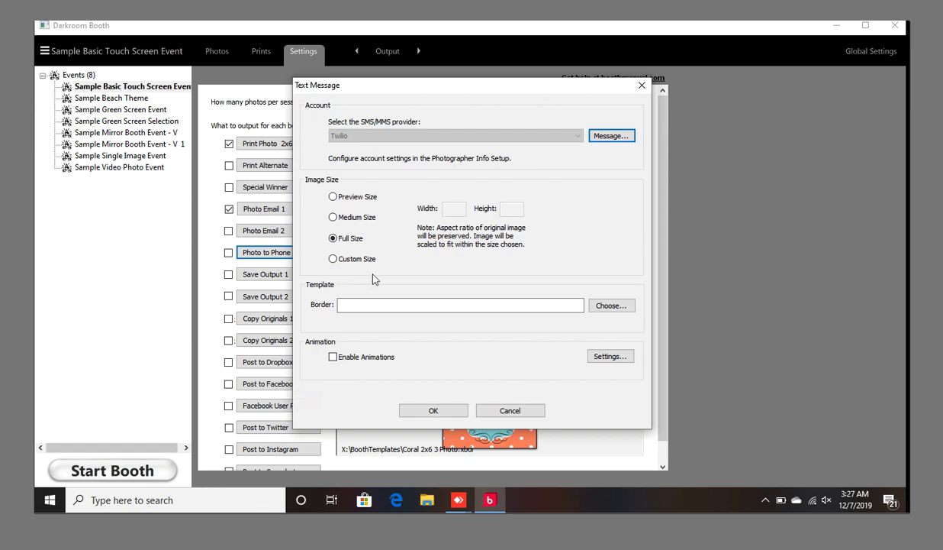
{"action": "left_click", "coordinate": [334, 358]}
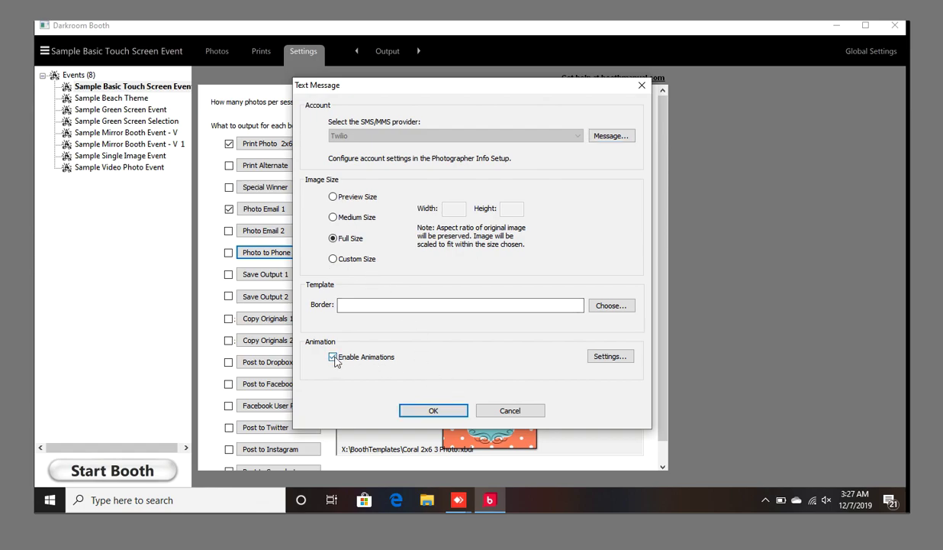
{"action": "left_click", "coordinate": [334, 356]}
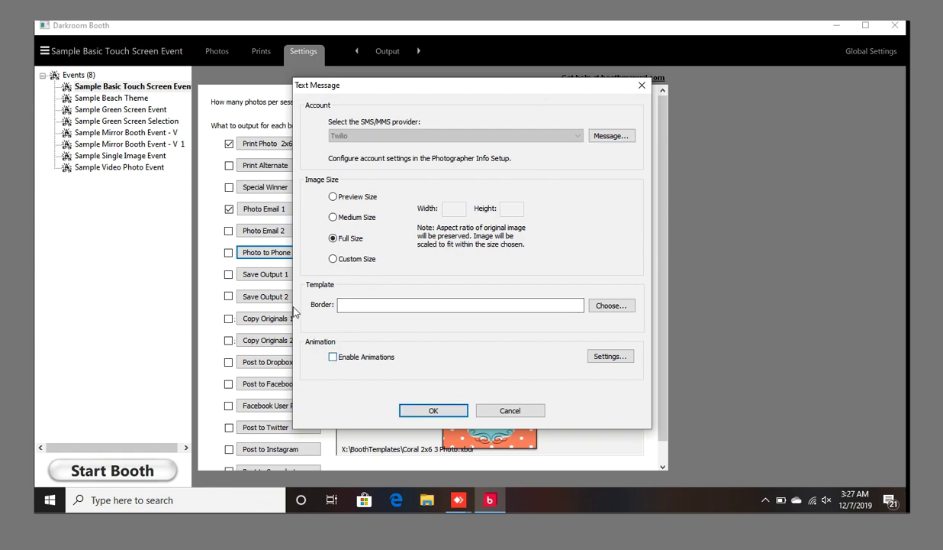
{"action": "left_click", "coordinate": [487, 410]}
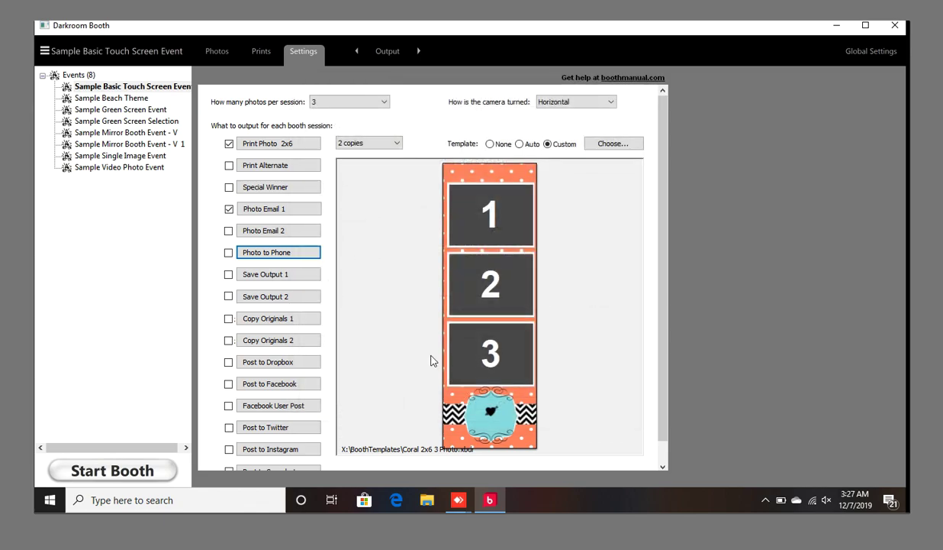
{"action": "left_click", "coordinate": [229, 210]}
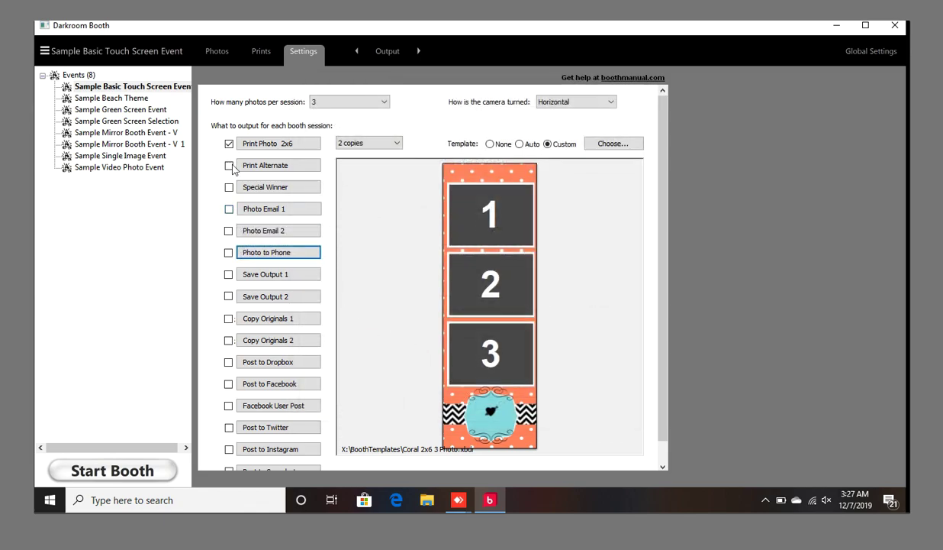